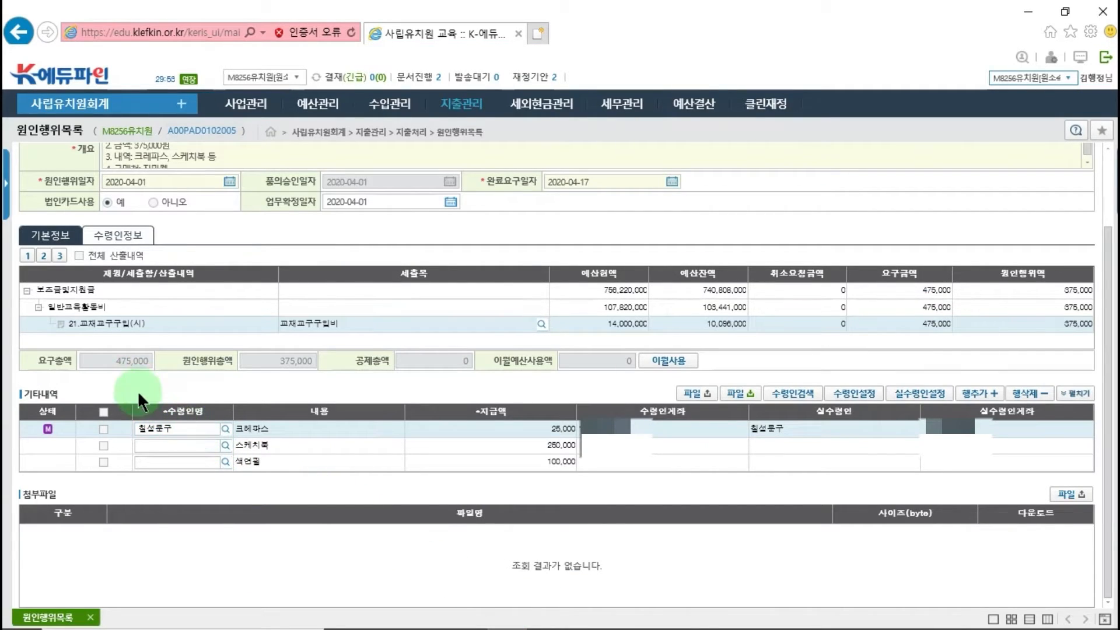
# - Select all expense rows and assign vendor 칠성문구, found by searching for 칠성, as their payee with its registered account
pyautogui.click(103, 412)
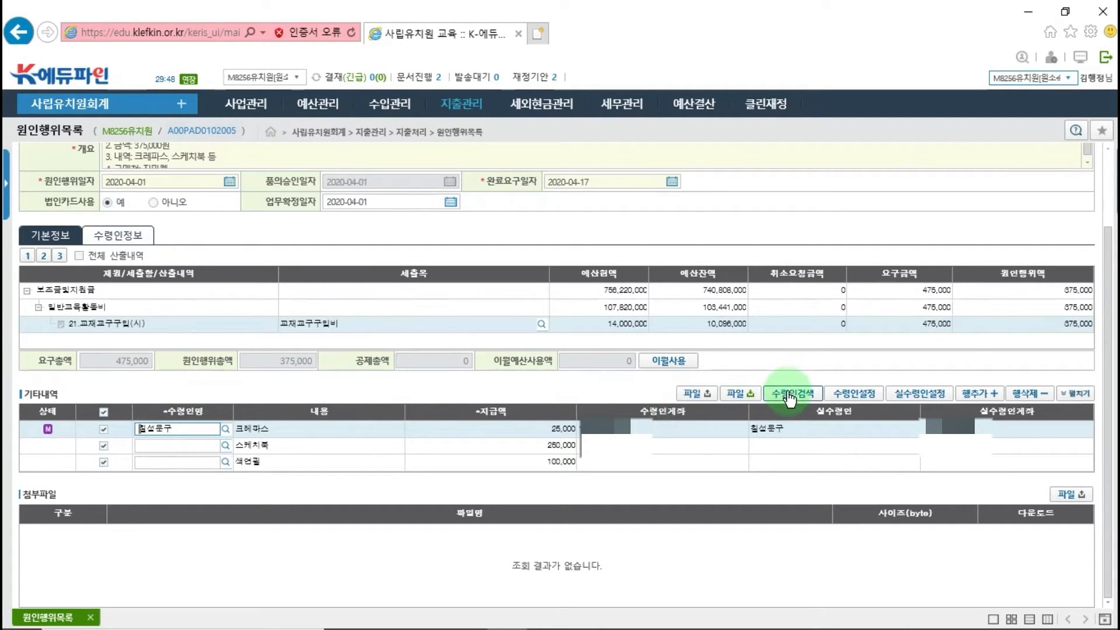
pyautogui.click(853, 395)
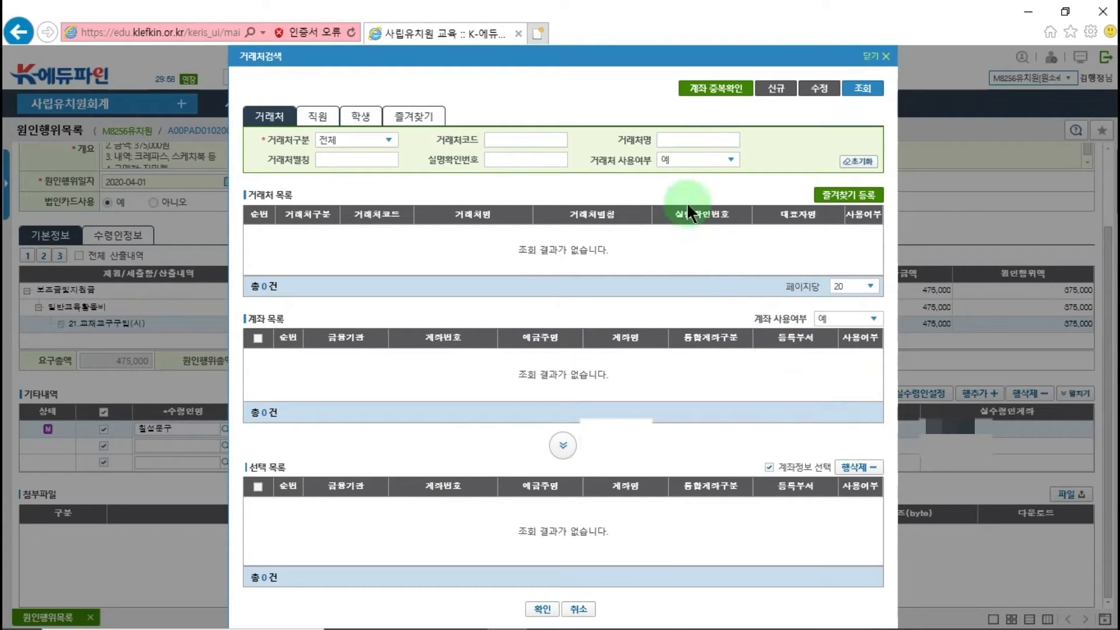
pyautogui.click(692, 140)
pyautogui.write('칠성')
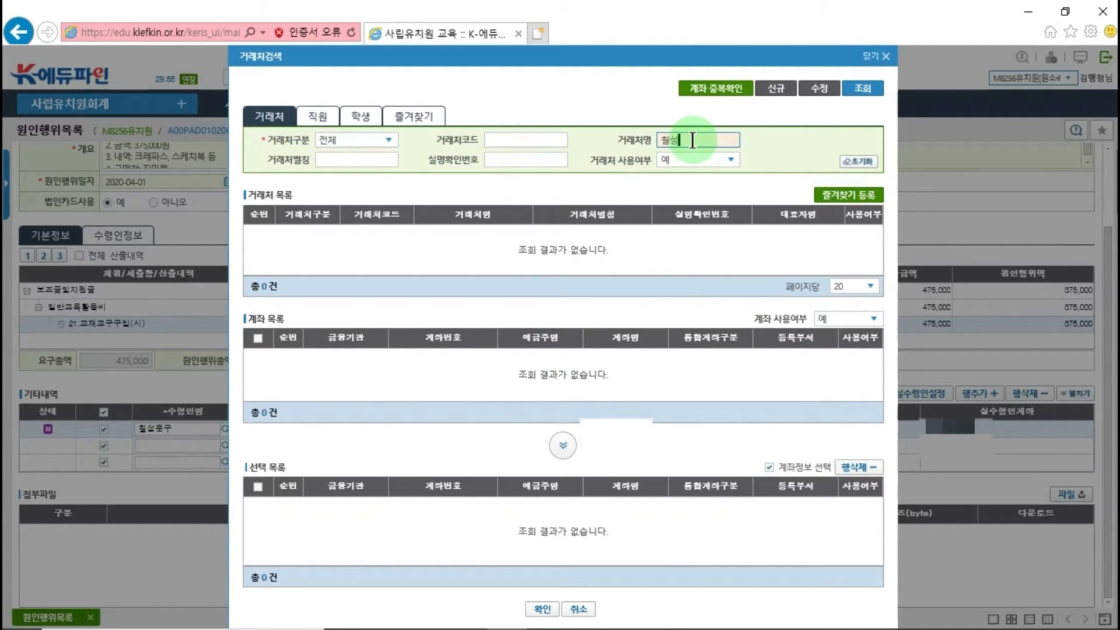
pyautogui.click(858, 88)
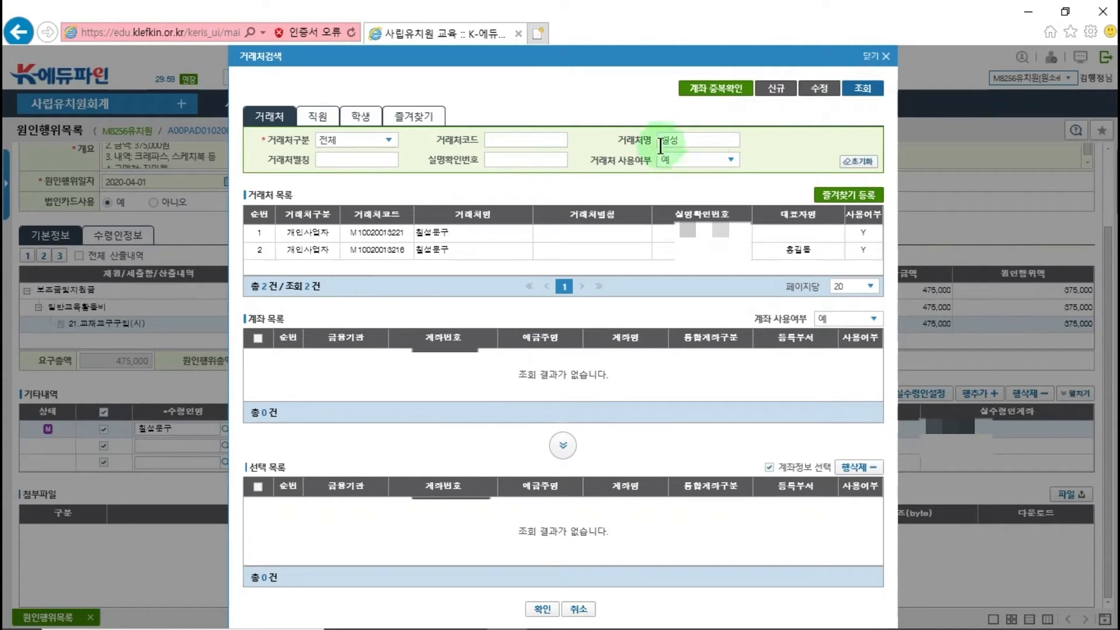
pyautogui.click(501, 233)
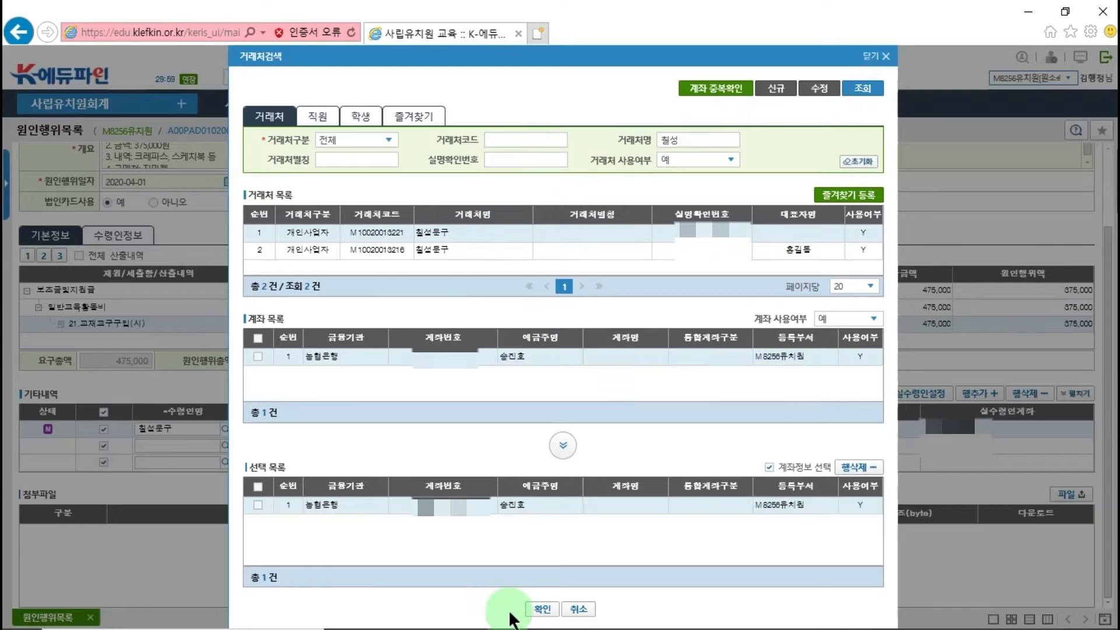
pyautogui.click(541, 610)
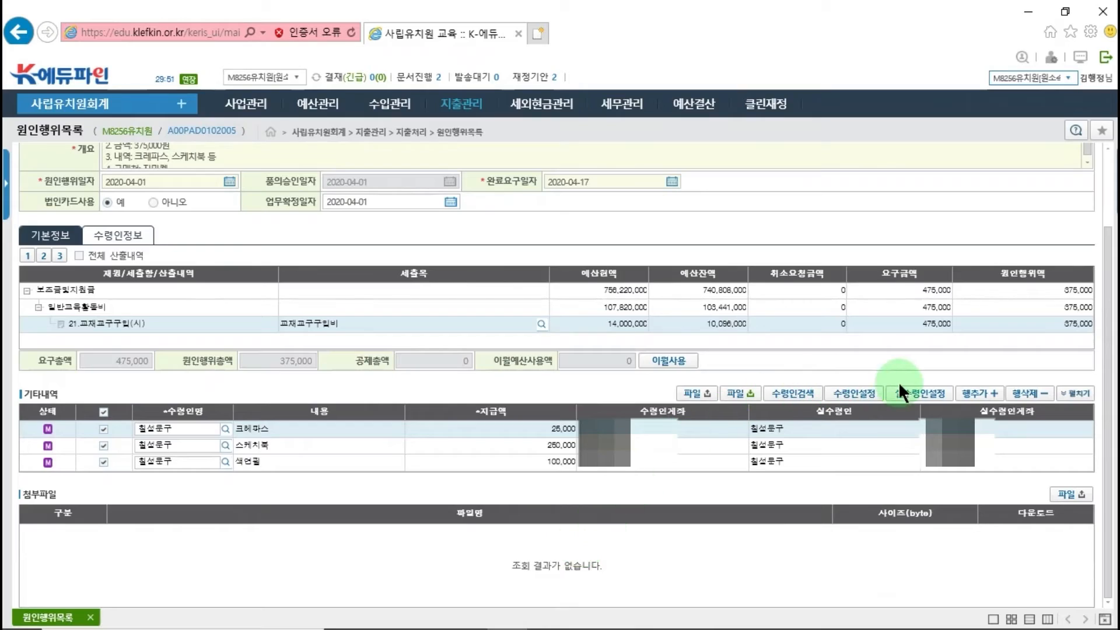
# - Set the payment method (지급방법) in the payee information to 카드 and open the proof type (증빙구분) choices
pyautogui.click(907, 399)
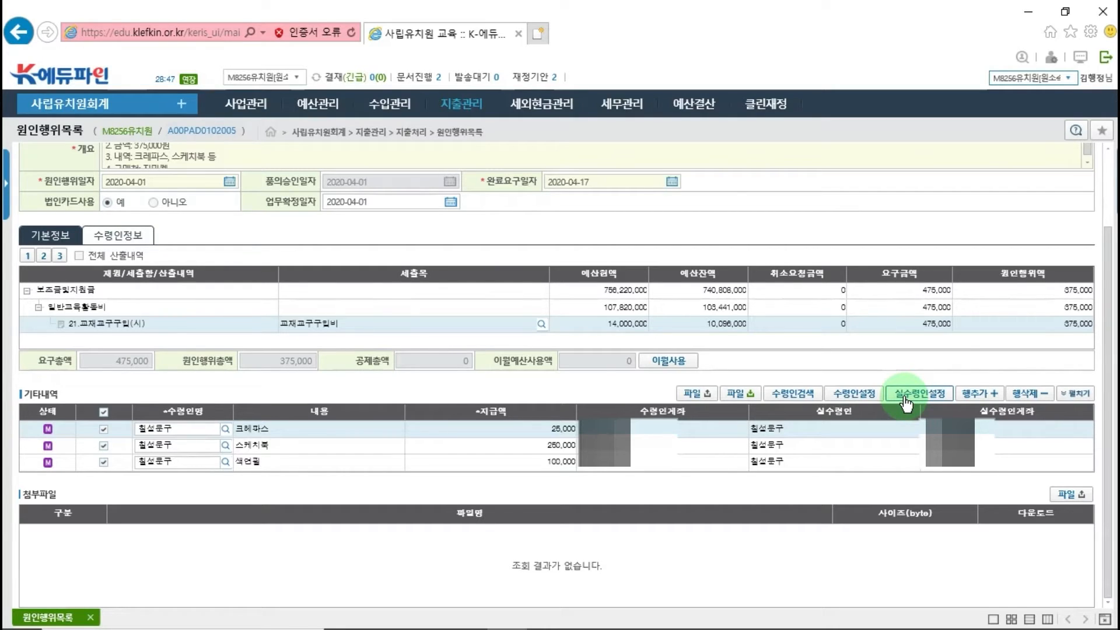
pyautogui.click(126, 237)
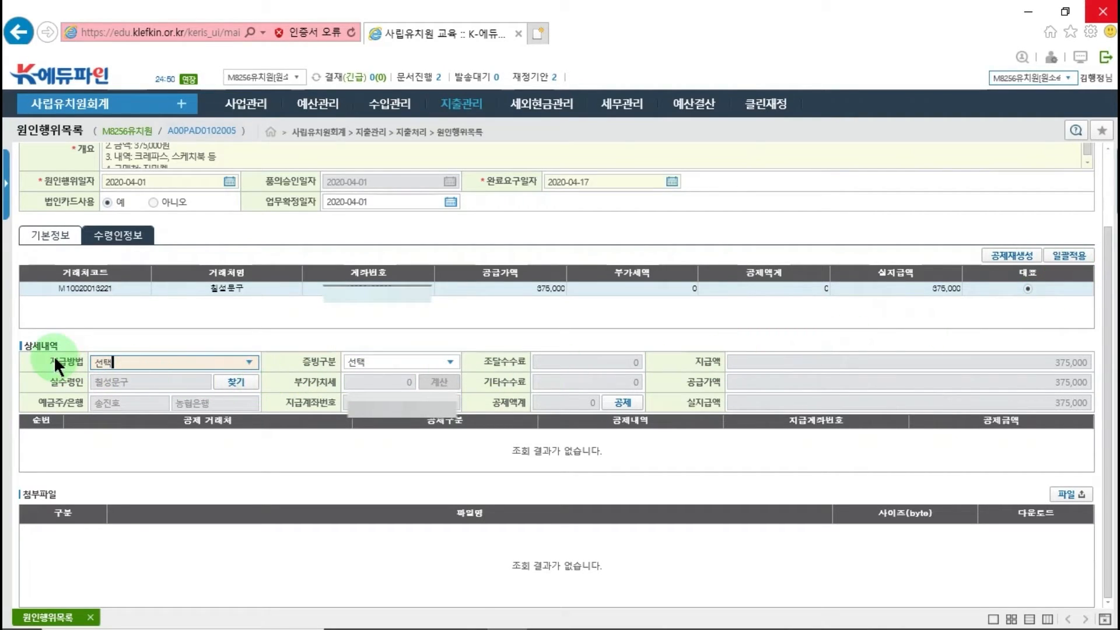
pyautogui.click(246, 362)
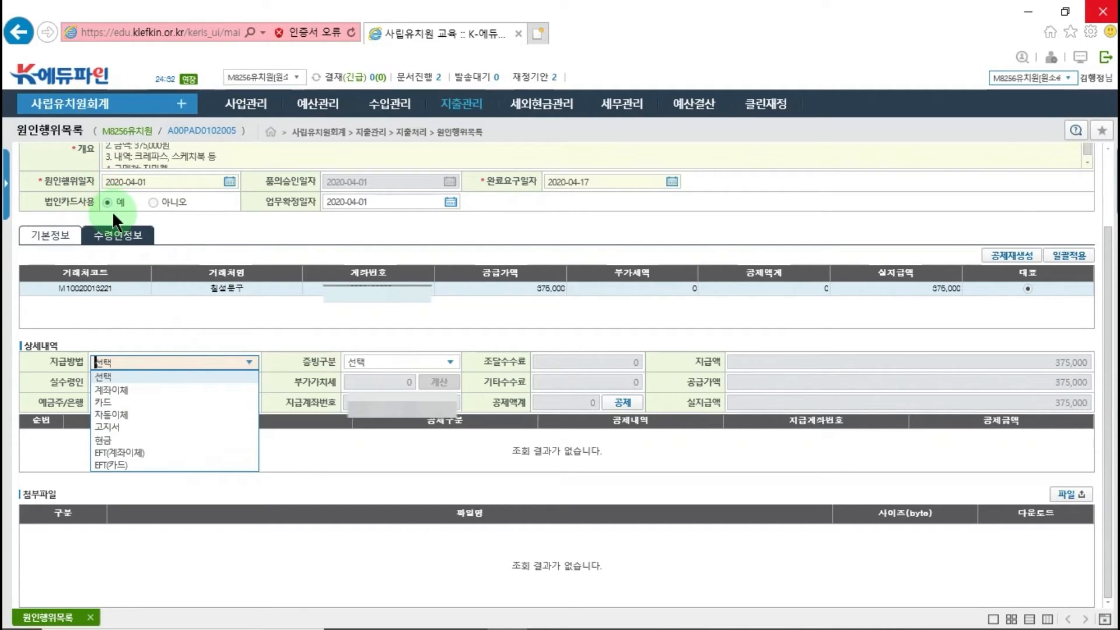
pyautogui.click(109, 401)
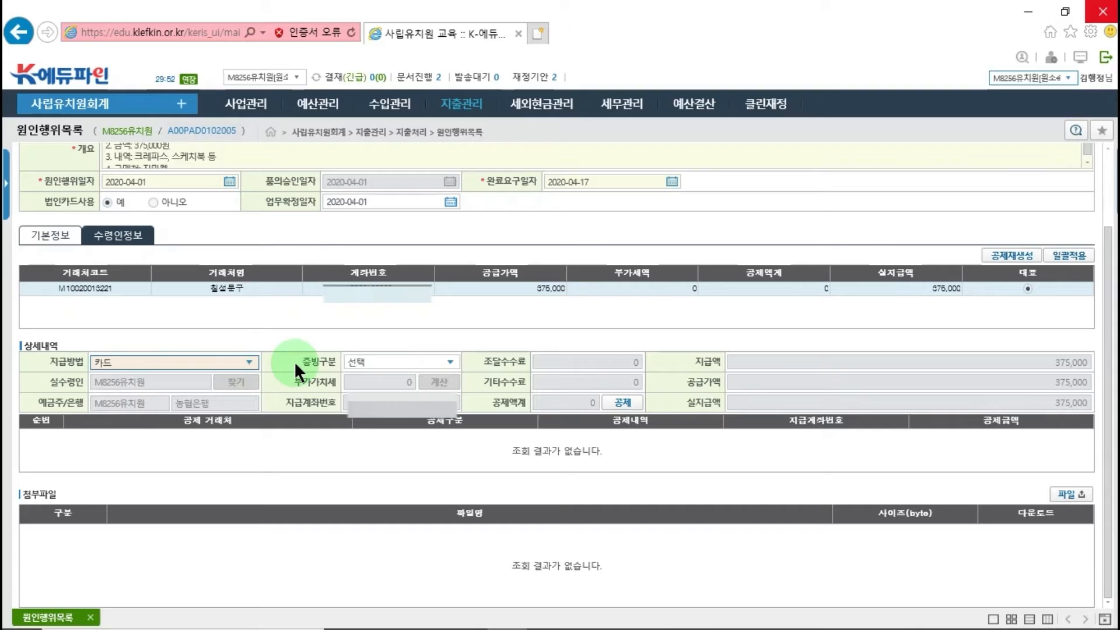
pyautogui.click(451, 359)
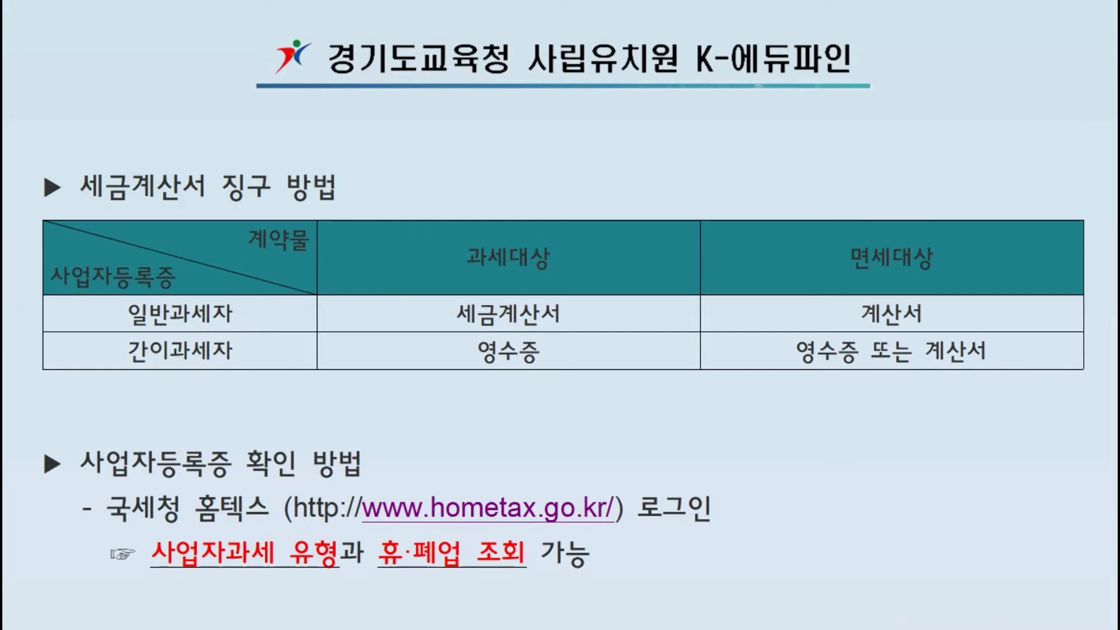
pyautogui.press('Right')
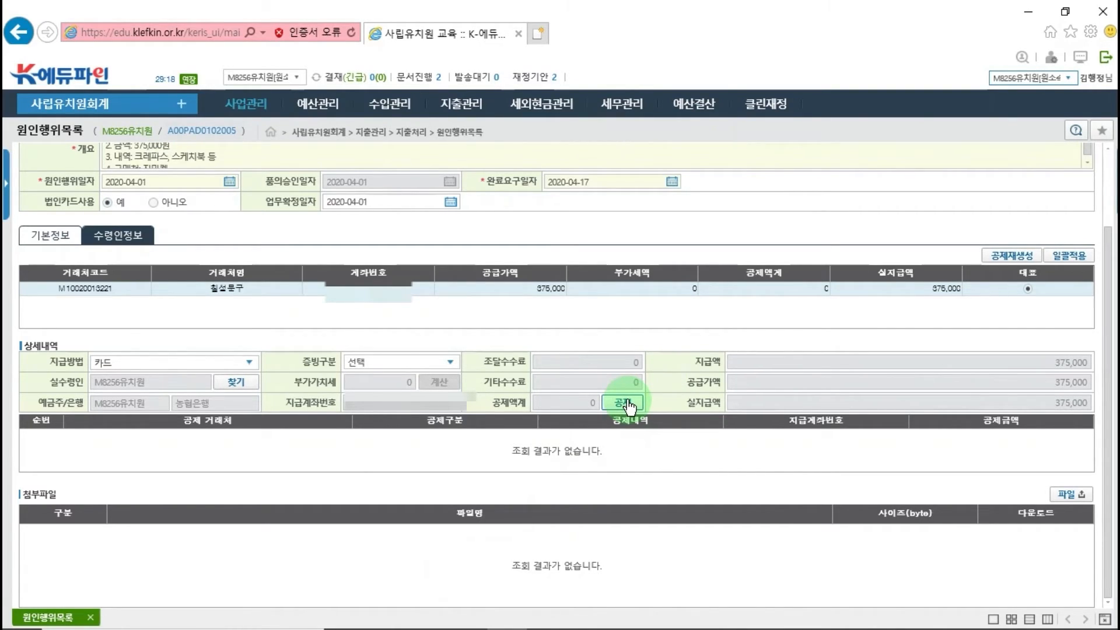
# - Add a blank deduction row for the 칠성문구 payment and close the deduction details without saving
pyautogui.click(624, 403)
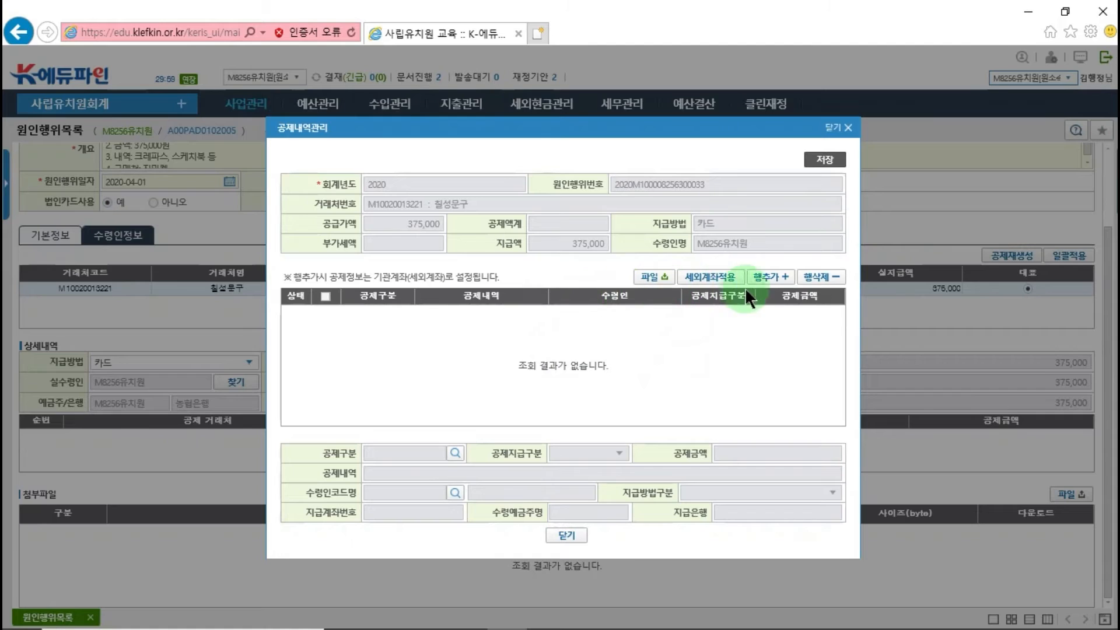
pyautogui.click(773, 279)
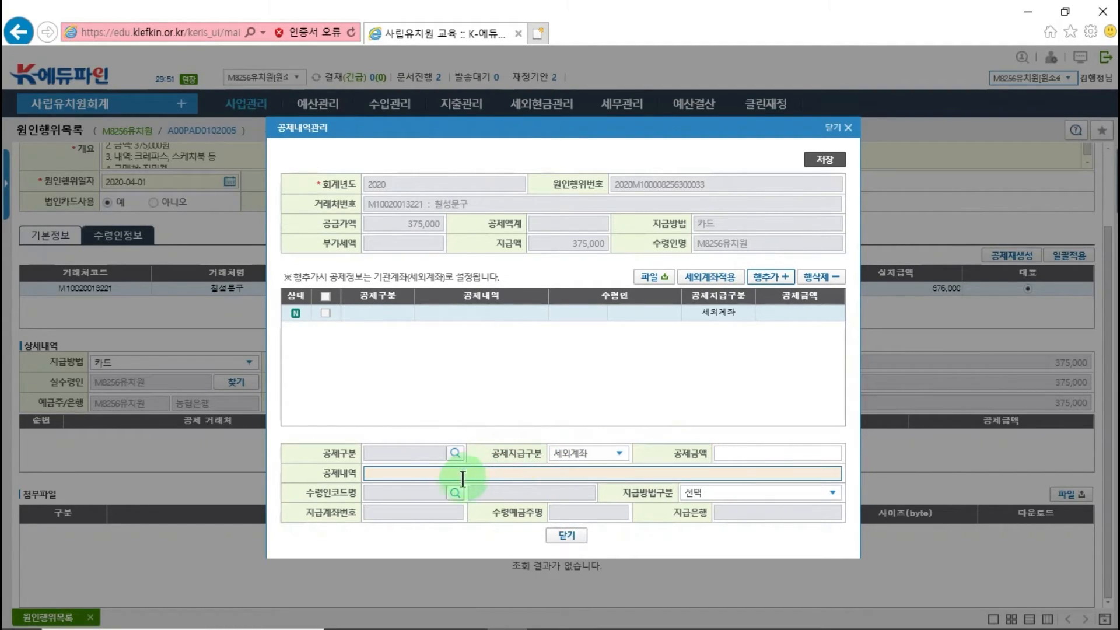
pyautogui.click(710, 496)
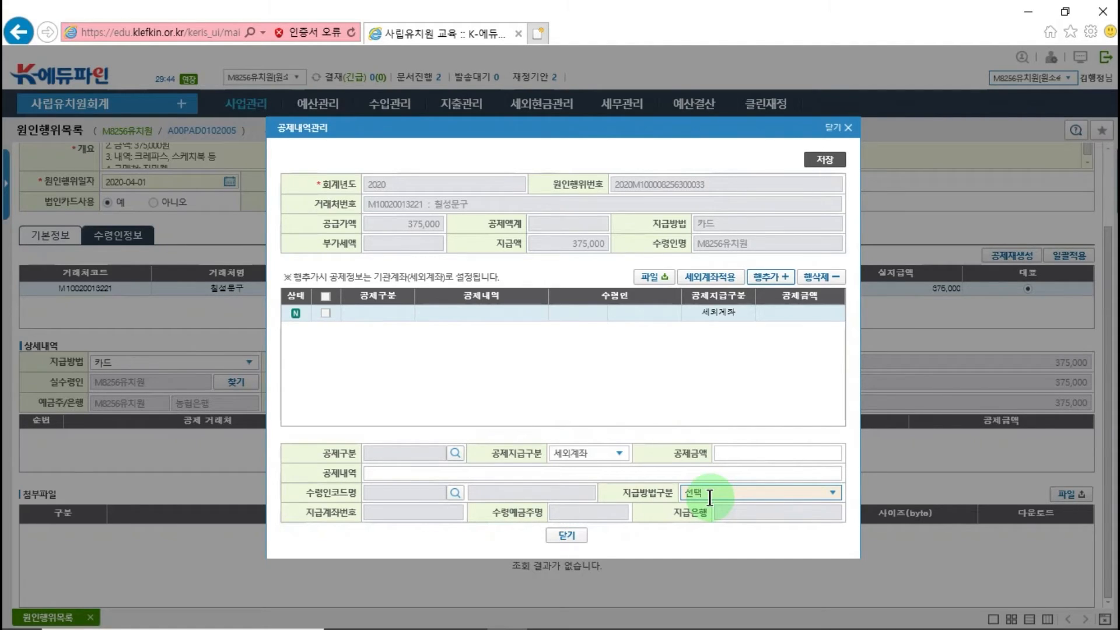
pyautogui.click(454, 453)
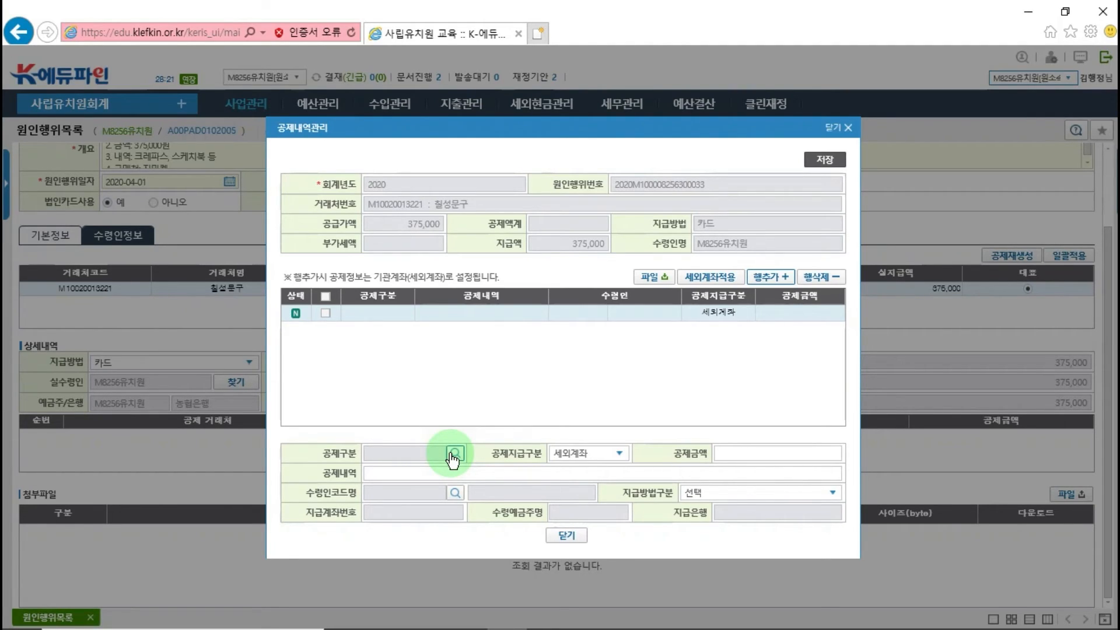
pyautogui.click(567, 535)
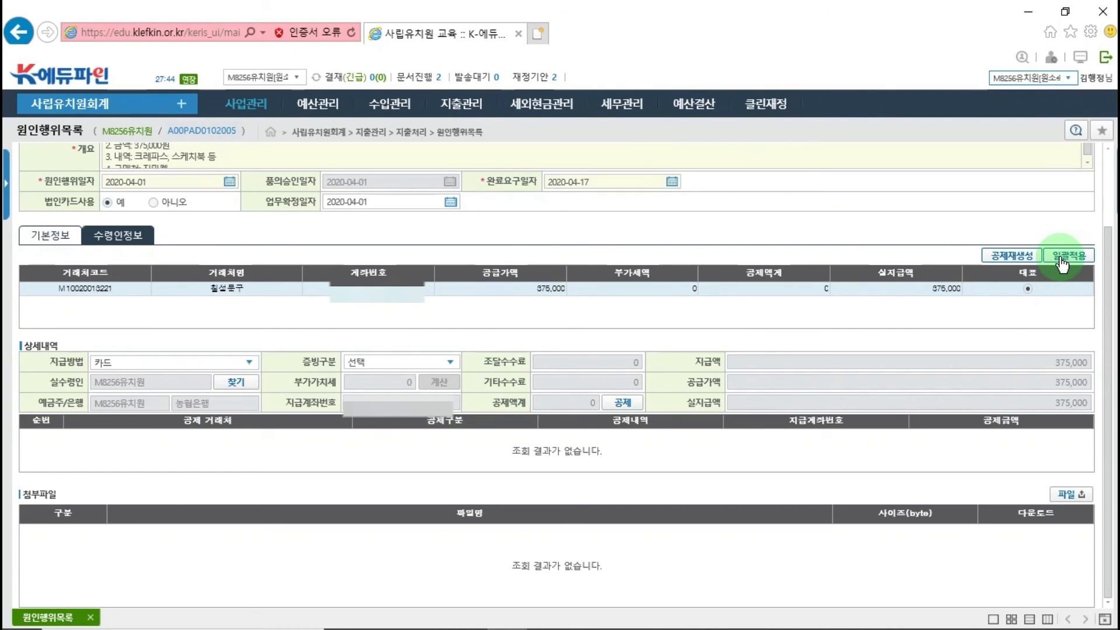
# - Set the payee's proof type (증빙구분) to 세금계산서 with 34,091 in VAT and save the expenditure record
pyautogui.click(1062, 257)
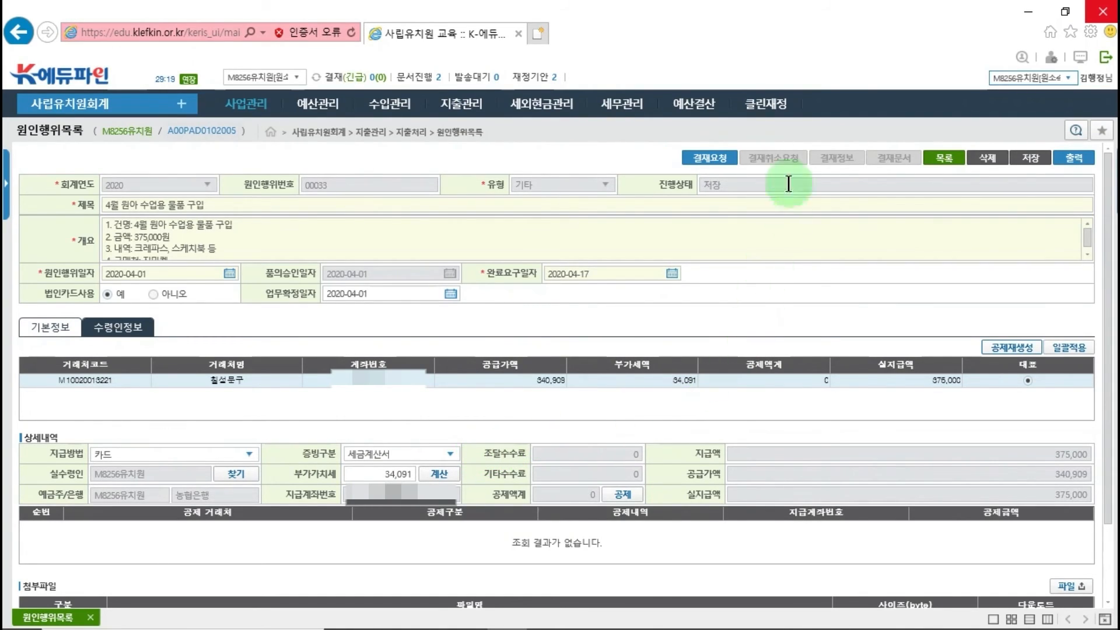
pyautogui.click(1024, 156)
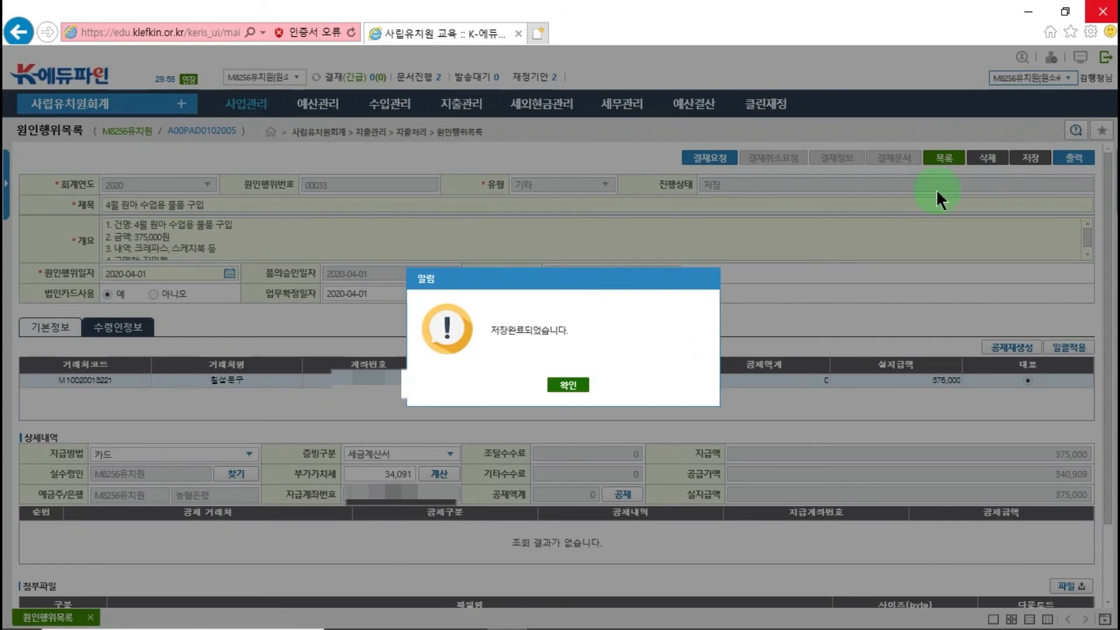
pyautogui.click(569, 384)
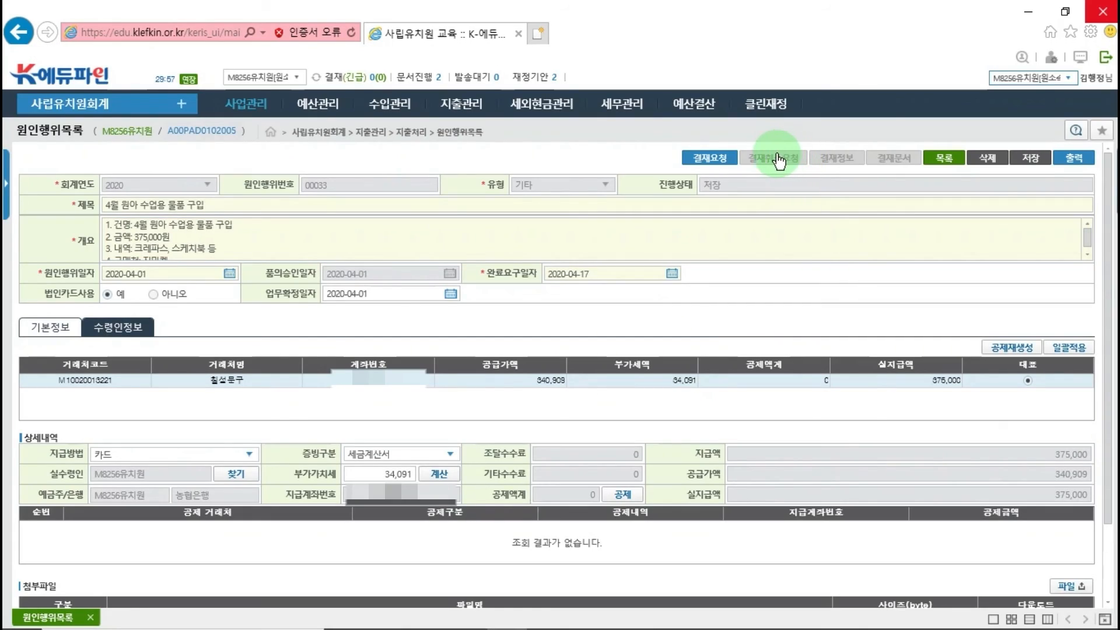
# - Request approval for the record and assign the task card [교육과정계획수립운영] 사립유치원운영 to the draft document
pyautogui.click(723, 159)
pyautogui.click(543, 383)
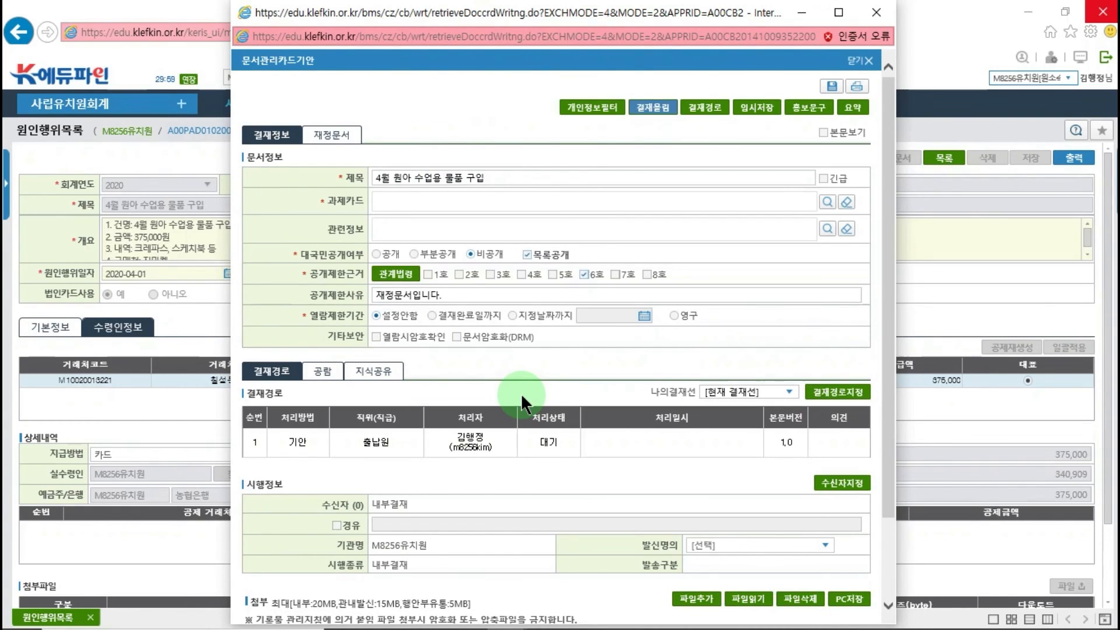
pyautogui.click(827, 202)
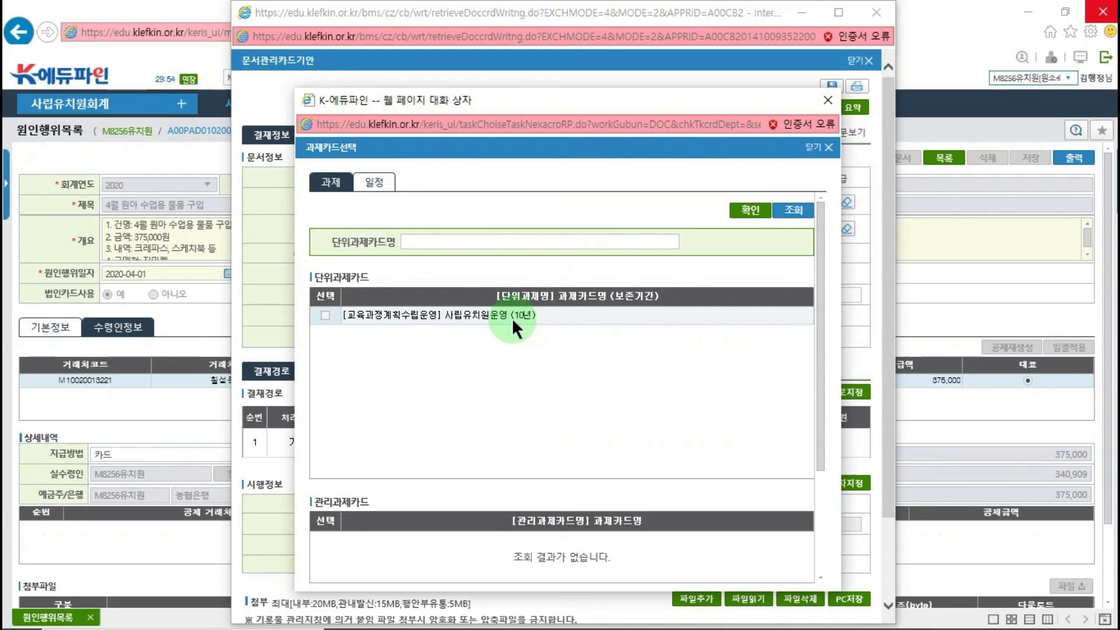
pyautogui.click(324, 315)
pyautogui.click(749, 211)
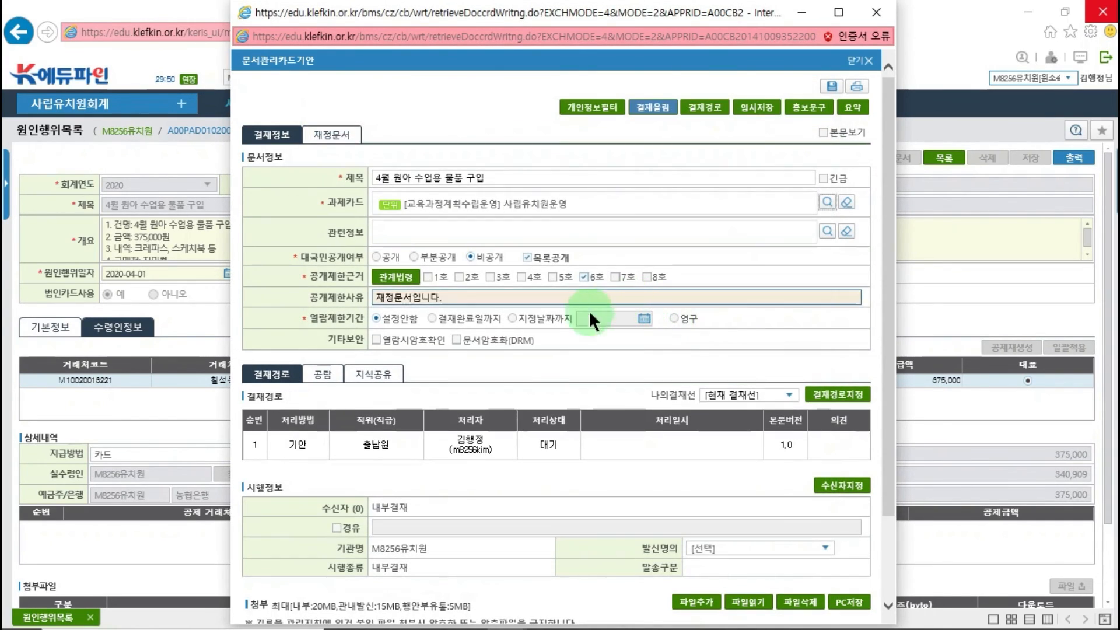
# - Choose 원장 as the saved approval line and submit the draft document for approval
pyautogui.click(722, 395)
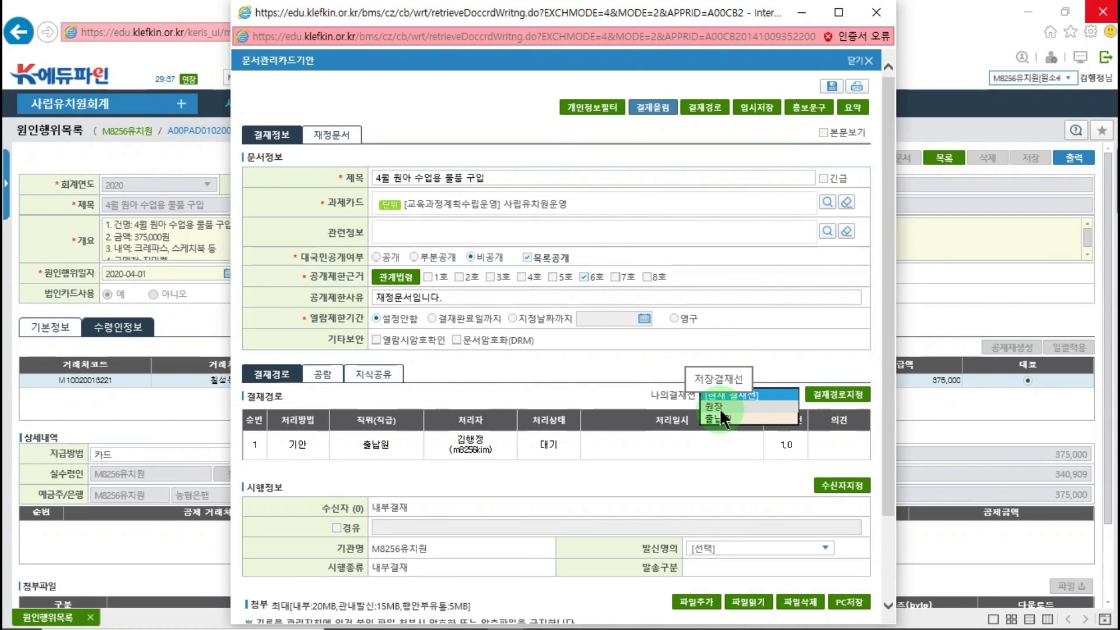
pyautogui.click(820, 397)
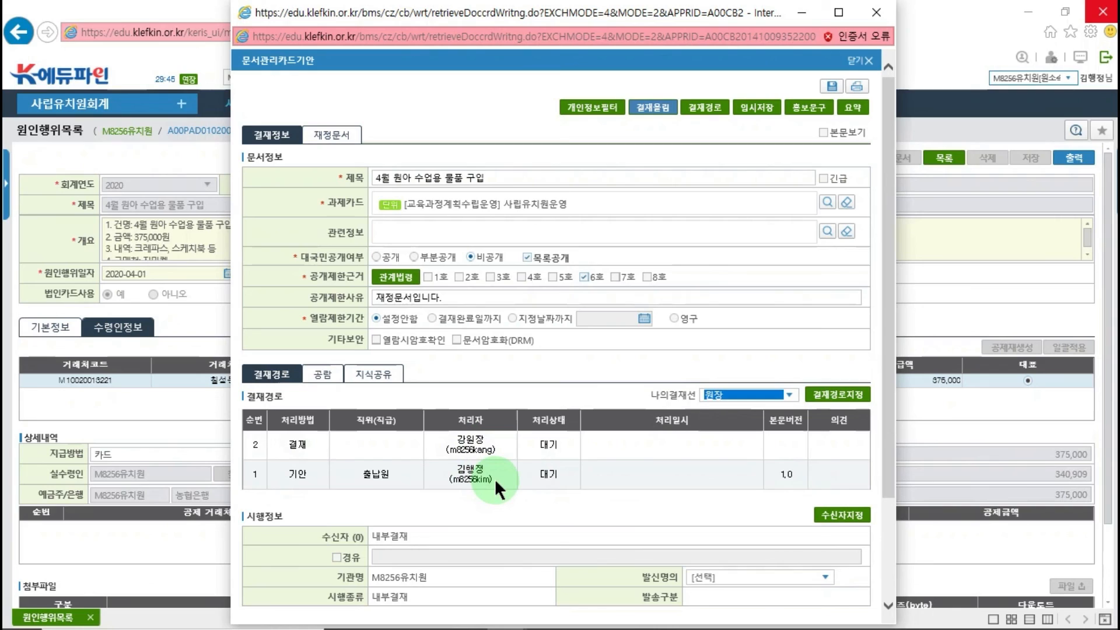
pyautogui.click(659, 115)
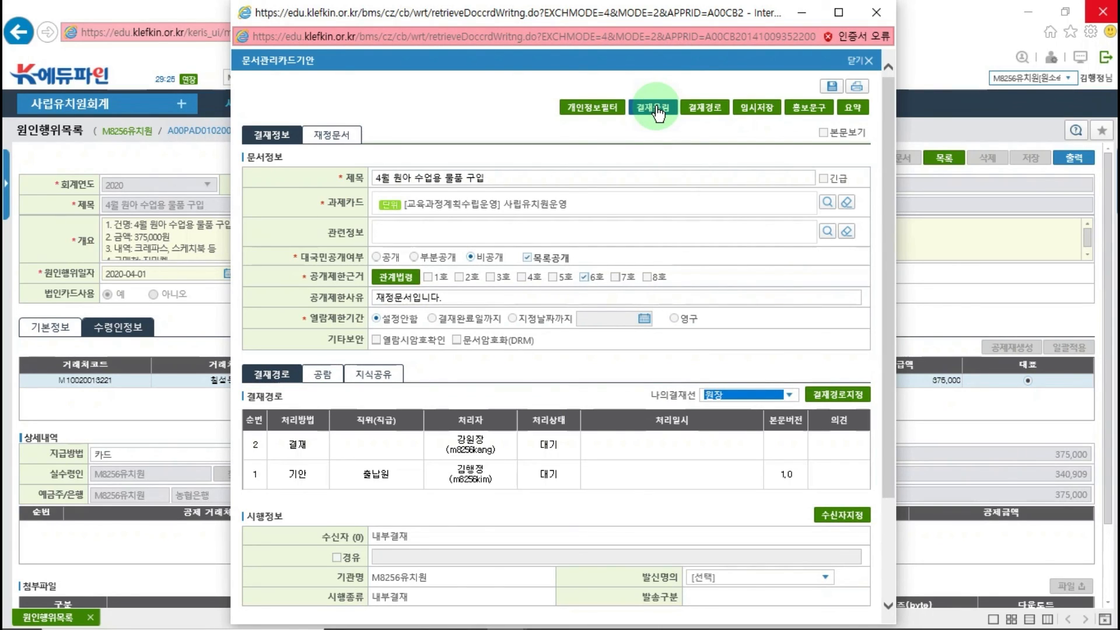
pyautogui.click(655, 108)
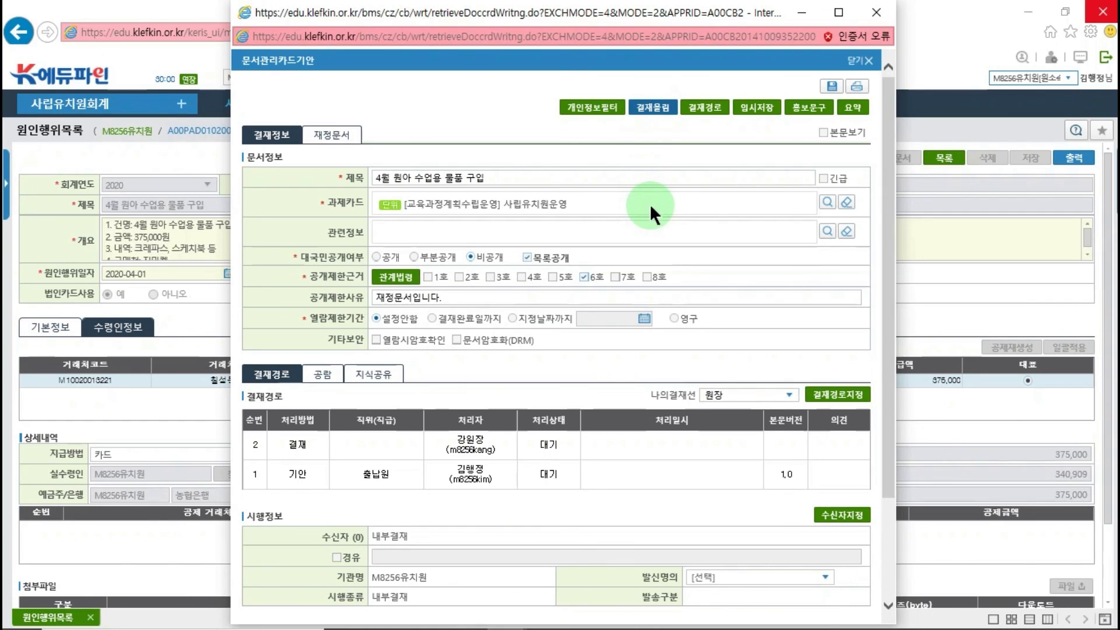
pyautogui.click(609, 381)
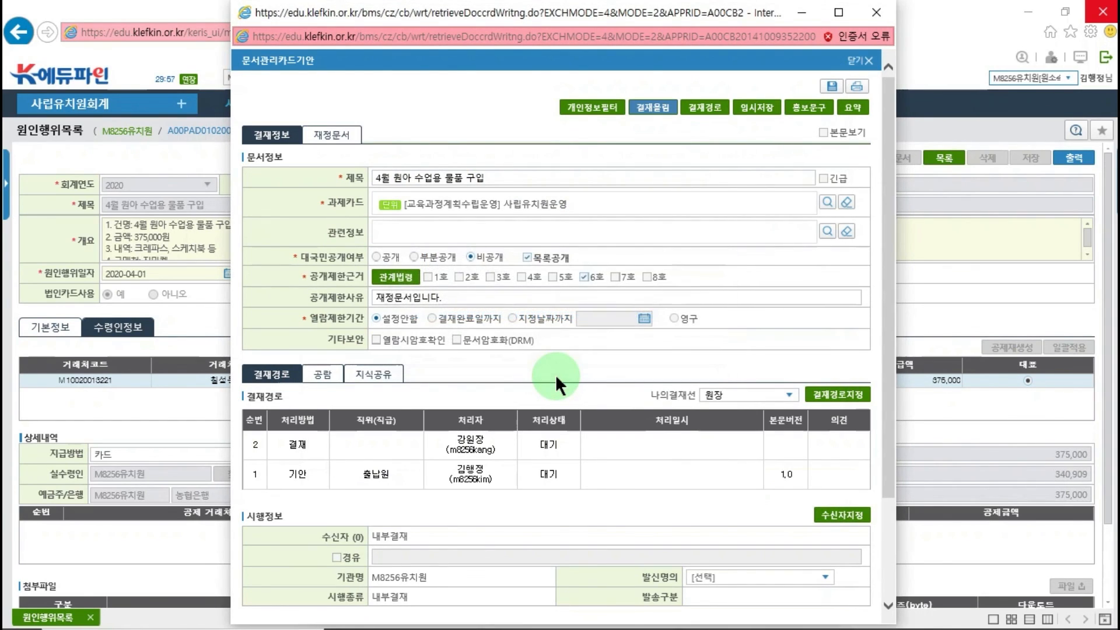
pyautogui.click(681, 314)
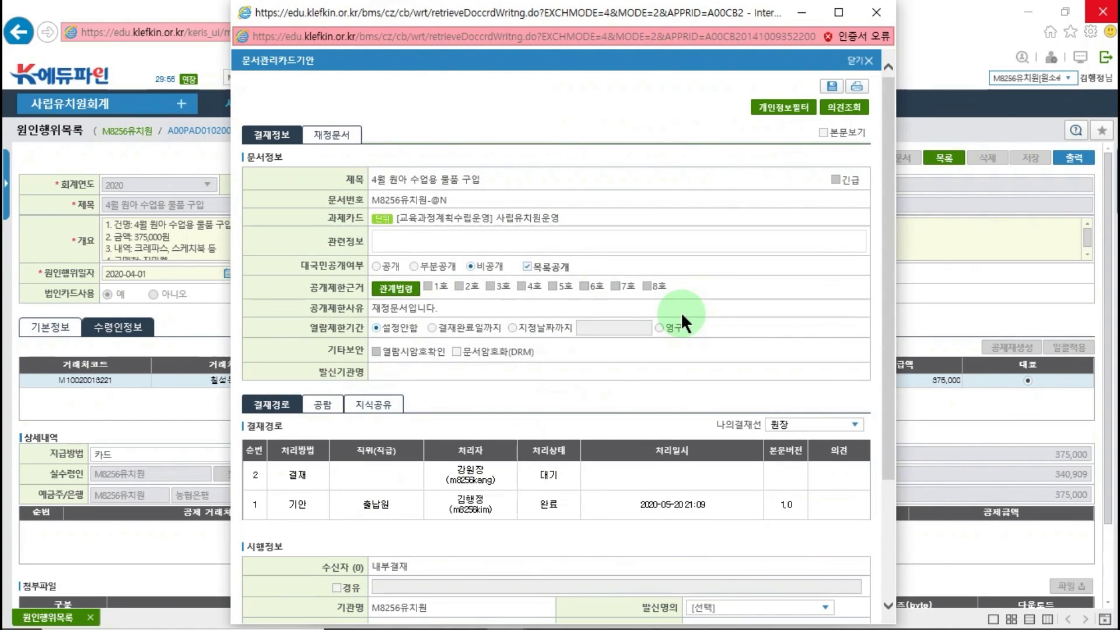